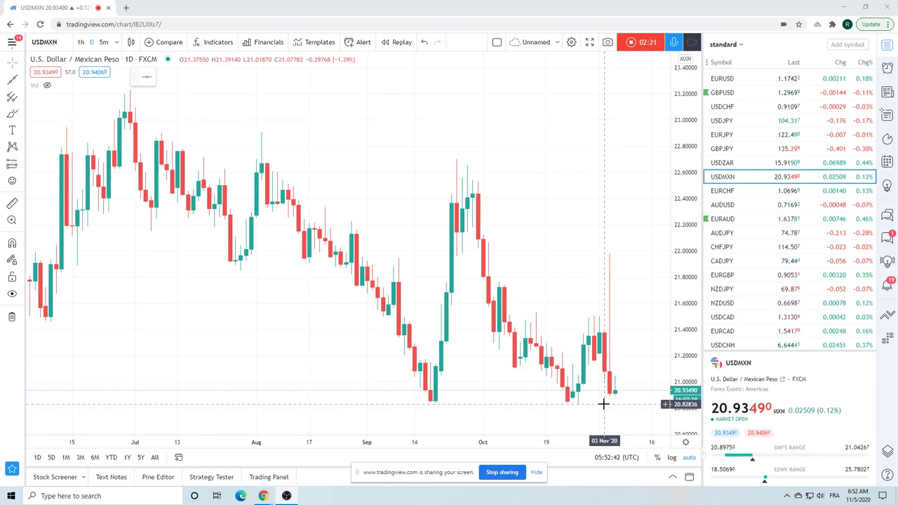
# Step: Zoom the USDMXN daily chart out to show about a year of candles
pyautogui.scroll(-5, 593, 344)
pyautogui.scroll(-1, 593, 344)
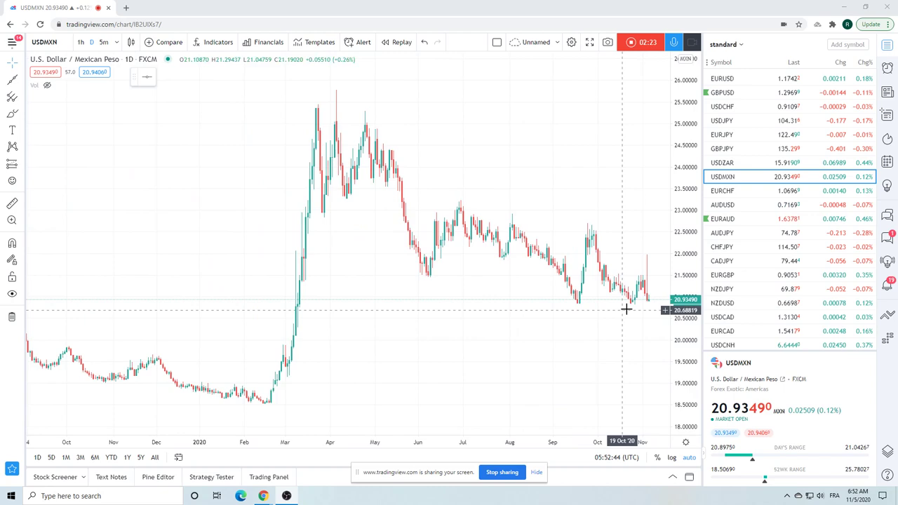
# Step: Switch to USDZAR and frame May–November 2020 with its descending trendline on the daily chart
pyautogui.click(743, 163)
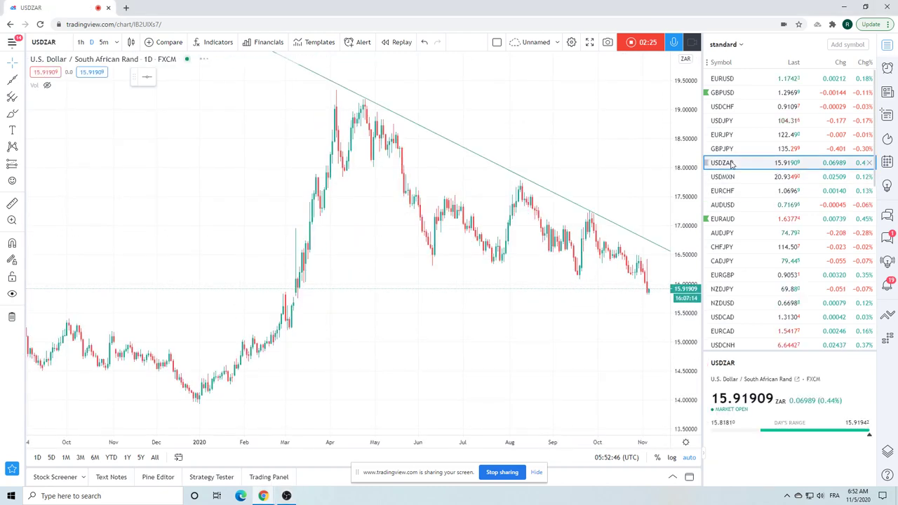
pyautogui.scroll(4, 533, 305)
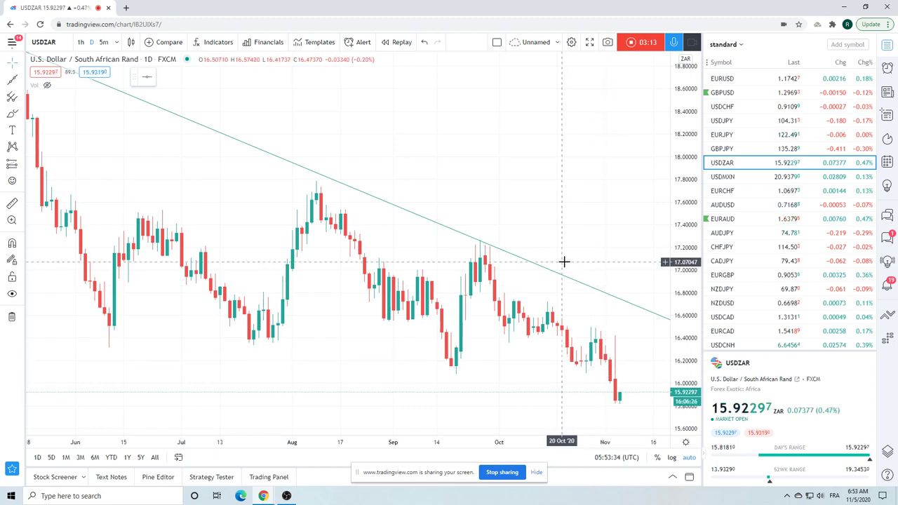
pyautogui.scroll(-3, 746, 240)
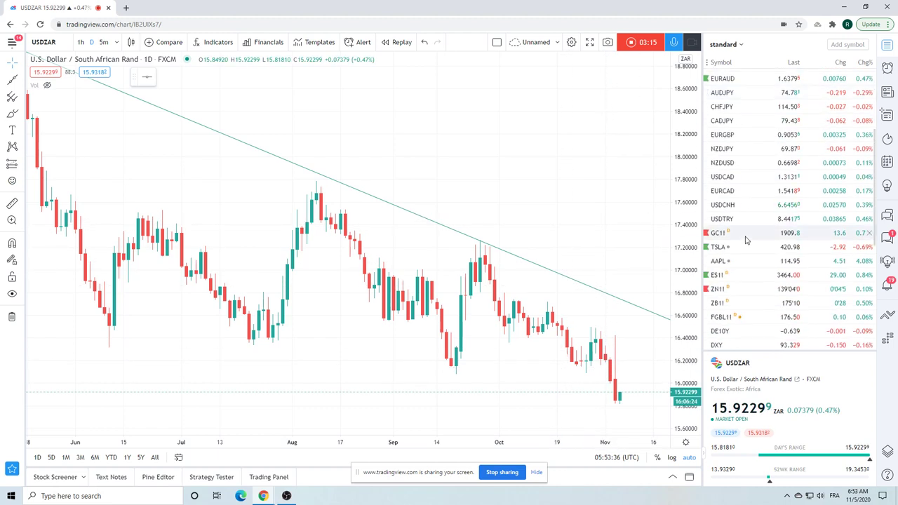
# Step: Switch to USDTRY and zoom in on mid-September to early November daily candles
pyautogui.click(738, 220)
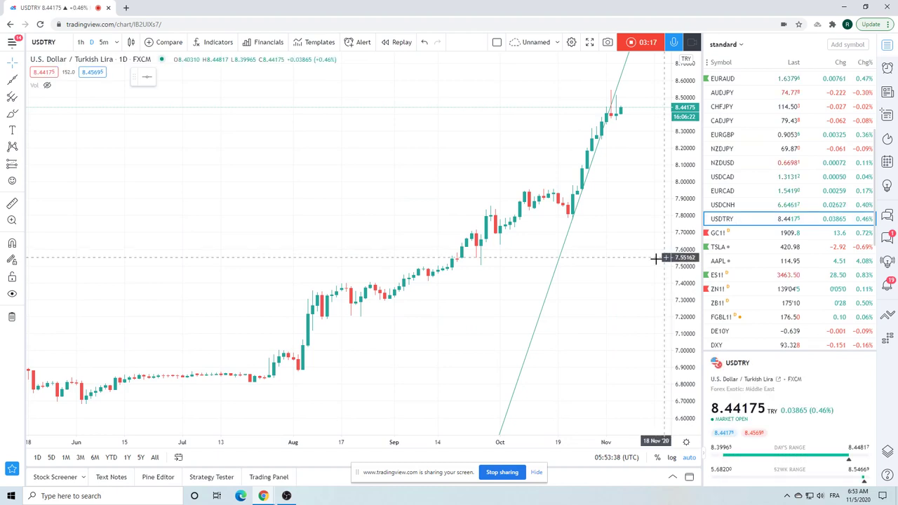
pyautogui.scroll(5, 653, 258)
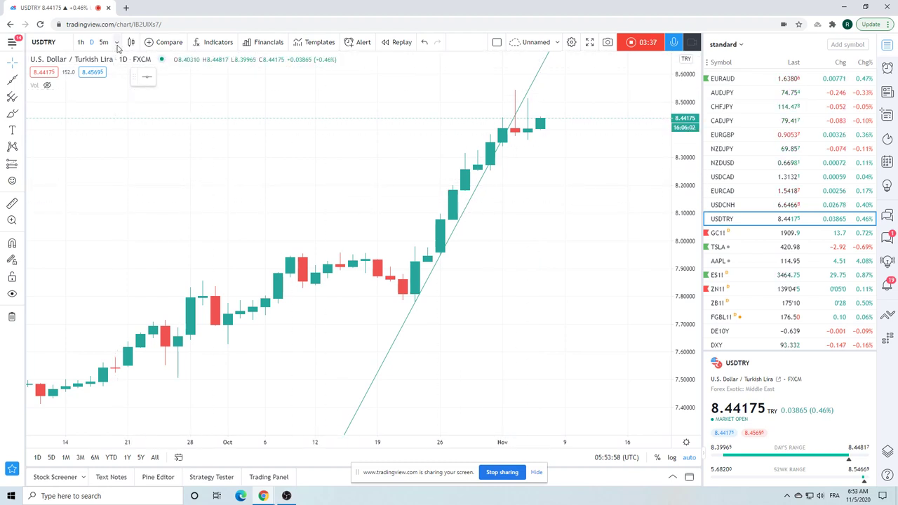
# Step: Change USDTRY to 4-hour candles and frame mid-October onward with the rising trendline
pyautogui.click(117, 42)
pyautogui.click(158, 309)
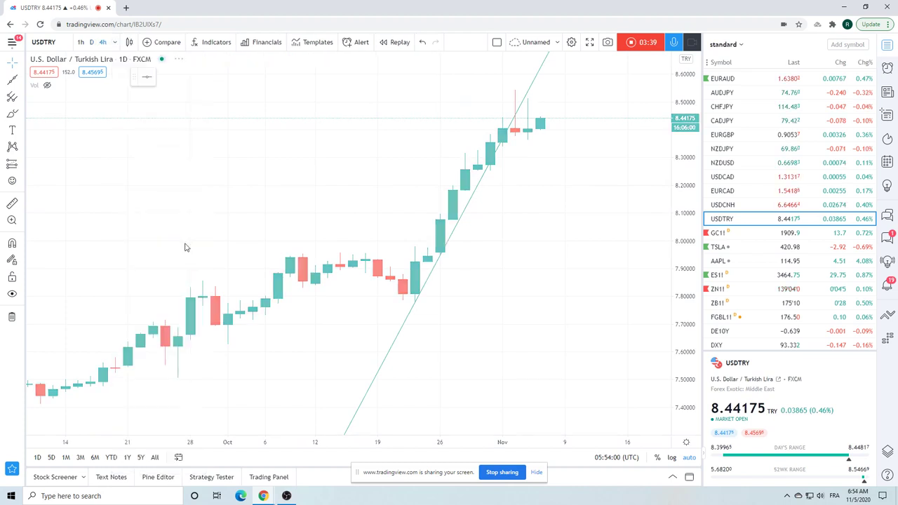
pyautogui.scroll(-2, 399, 181)
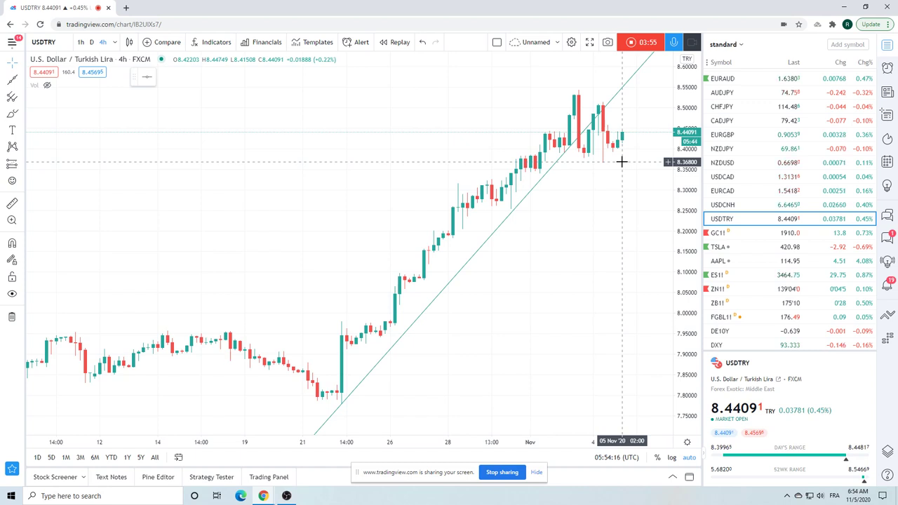
pyautogui.scroll(2, 756, 181)
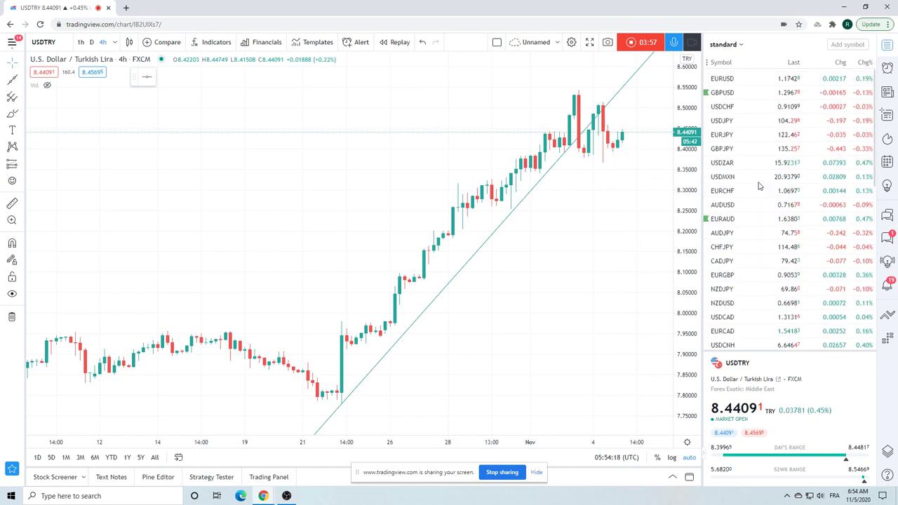
# Step: Show USDJPY on daily candles spanning roughly January to early November 2020
pyautogui.click(733, 121)
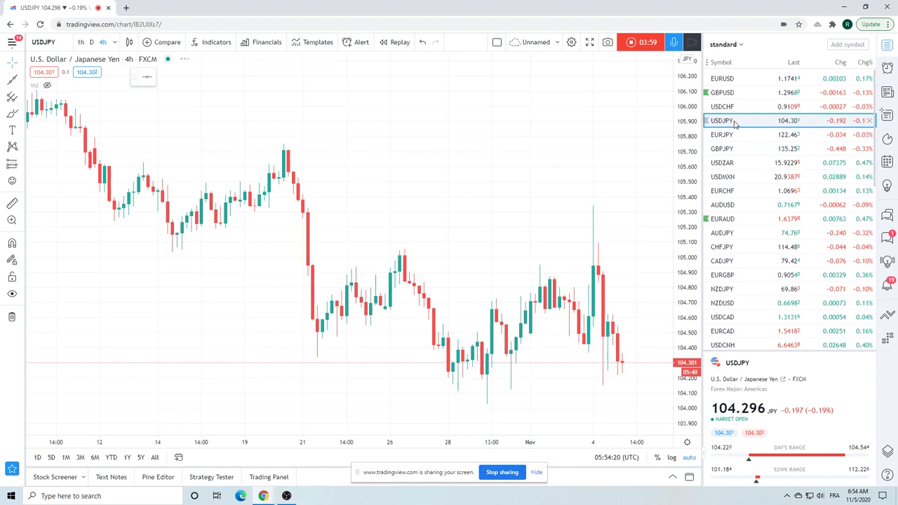
pyautogui.click(92, 42)
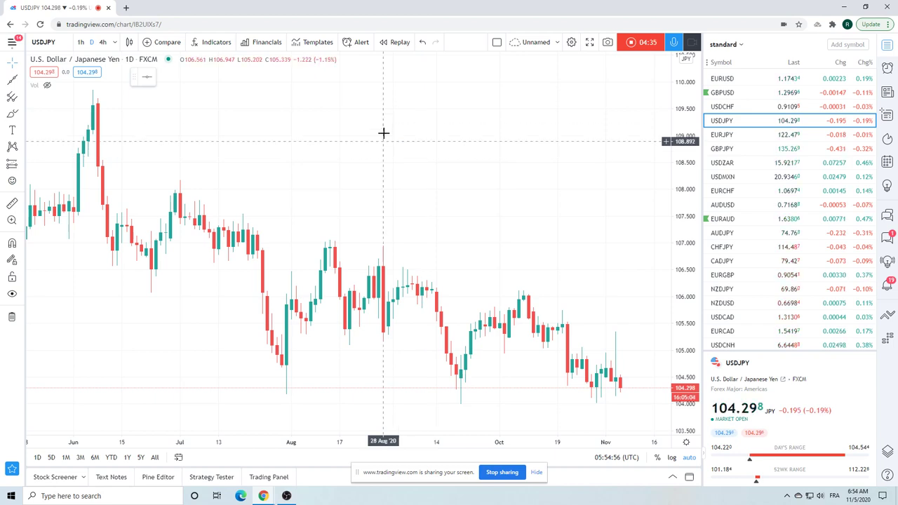
pyautogui.scroll(-5, 361, 152)
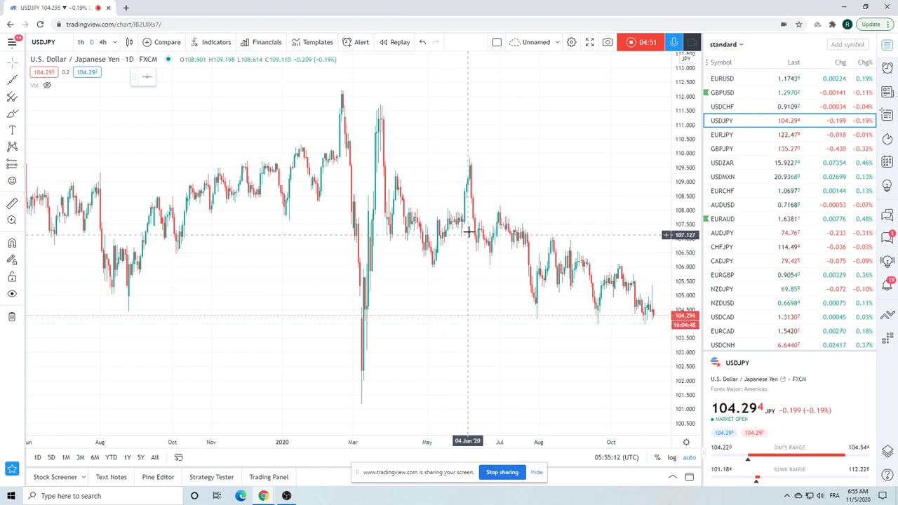
pyautogui.scroll(3, 511, 159)
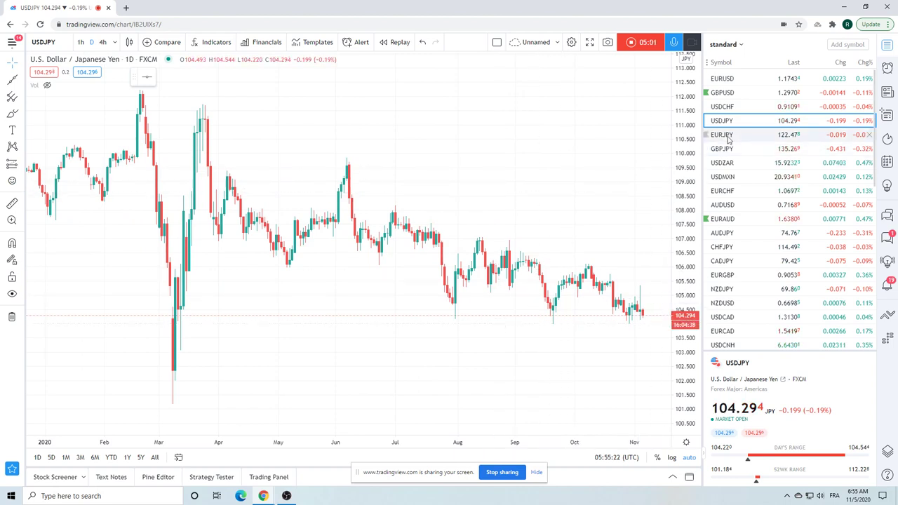
# Step: Select GBPUSD for its January–November 2020 daily chart and scroll the watchlist down
pyautogui.click(729, 94)
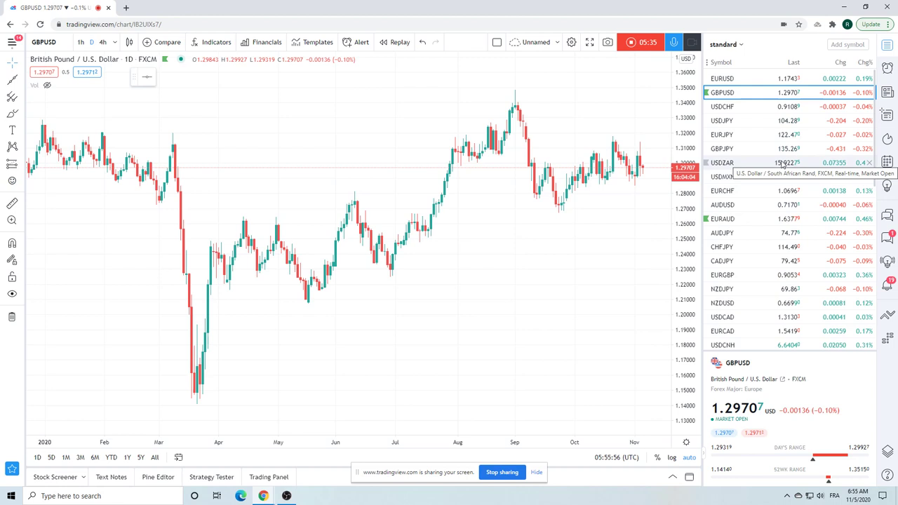
pyautogui.scroll(-1, 783, 163)
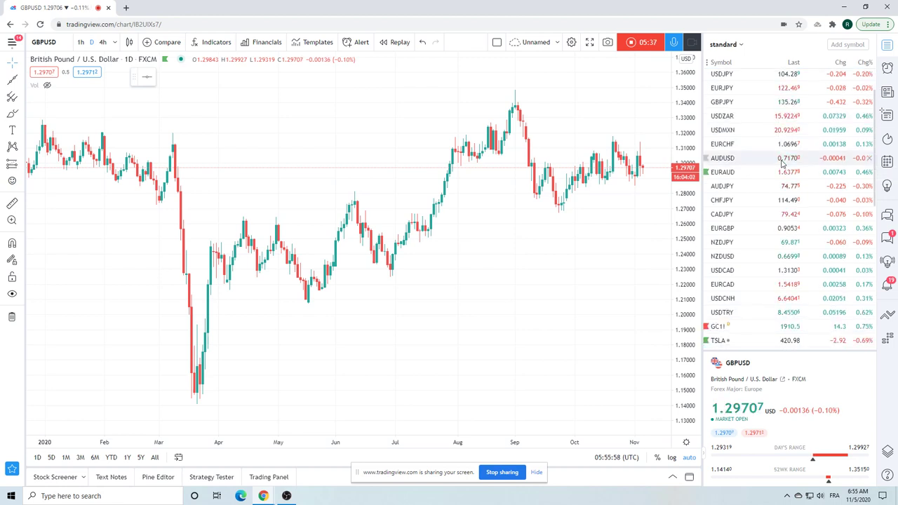
pyautogui.click(728, 327)
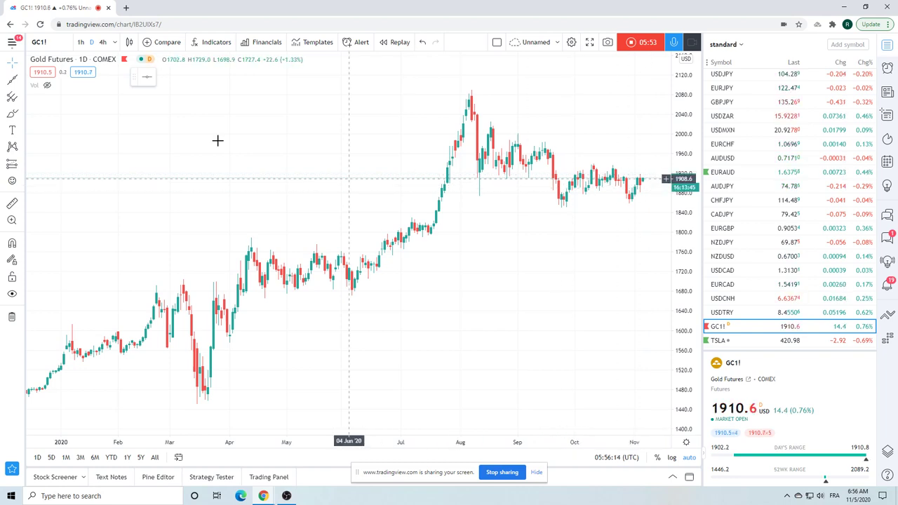
# Step: Draw an extended descending trendline on GC1! from the August high through the September high
pyautogui.click(23, 82)
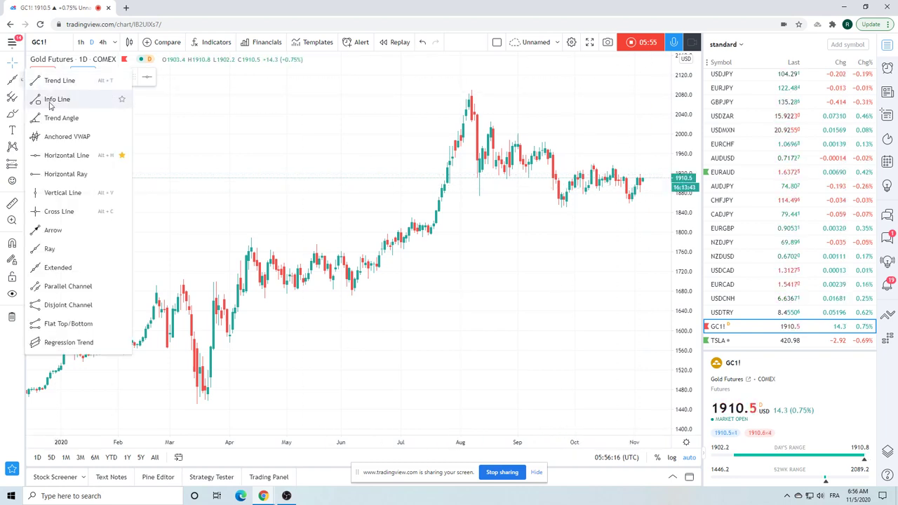
pyautogui.click(63, 267)
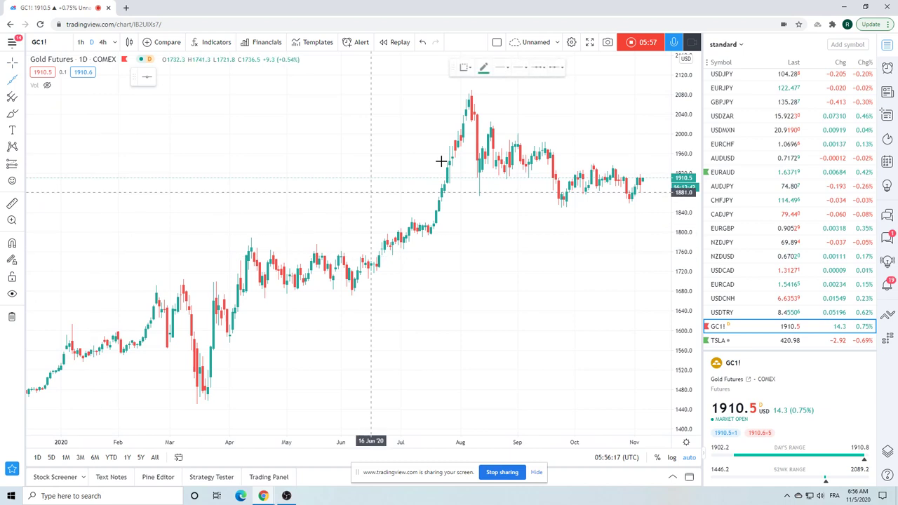
pyautogui.click(491, 119)
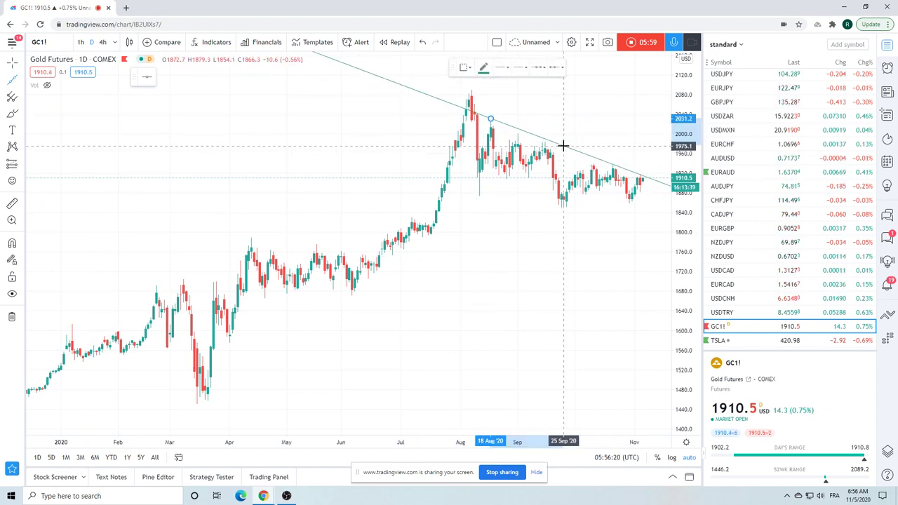
pyautogui.click(563, 145)
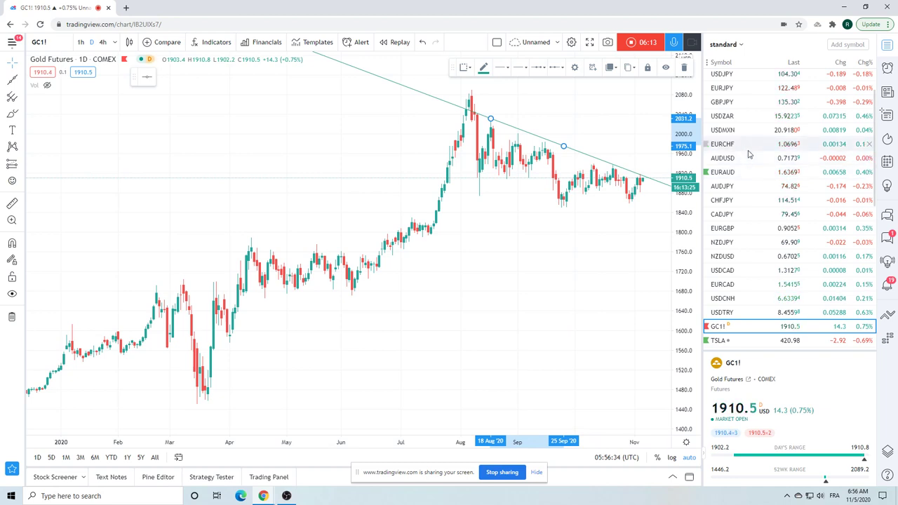
pyautogui.scroll(-1, 748, 157)
pyautogui.scroll(-2, 748, 157)
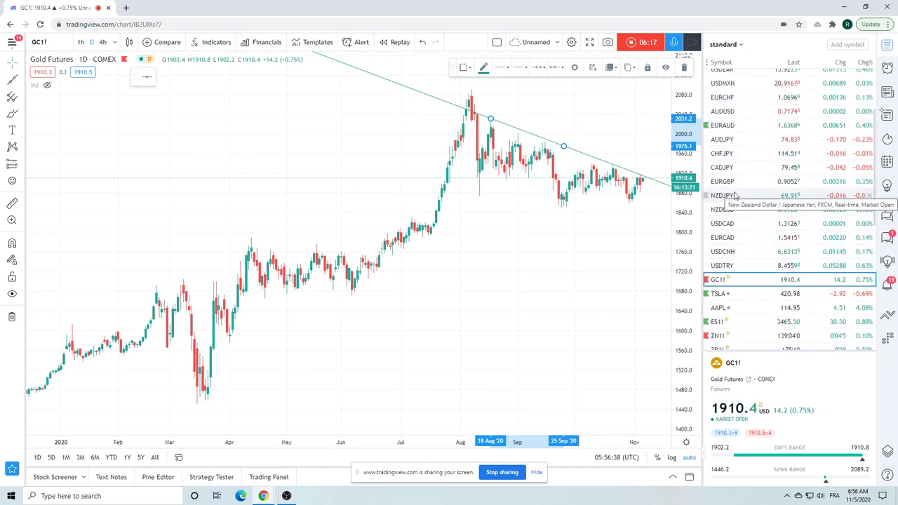
pyautogui.scroll(4, 735, 197)
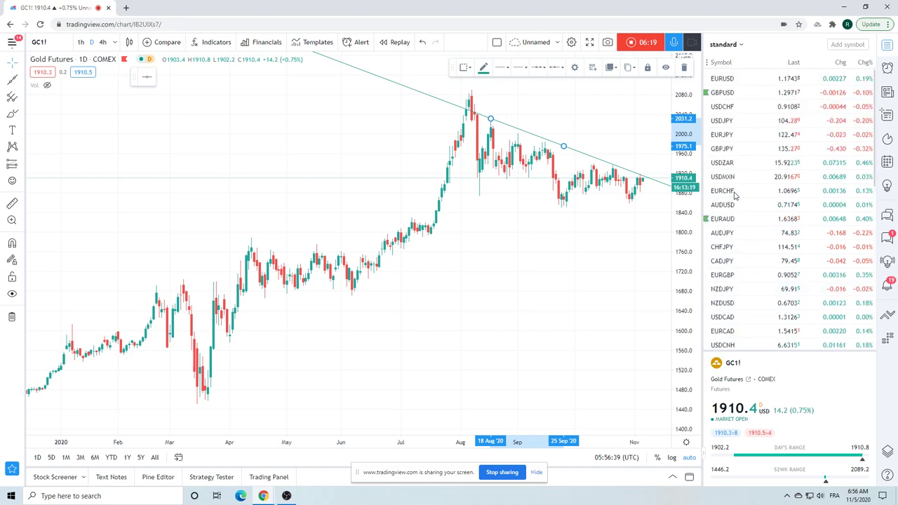
# Step: Switch to AUDJPY and zoom the daily chart to May–November 2020
pyautogui.click(729, 234)
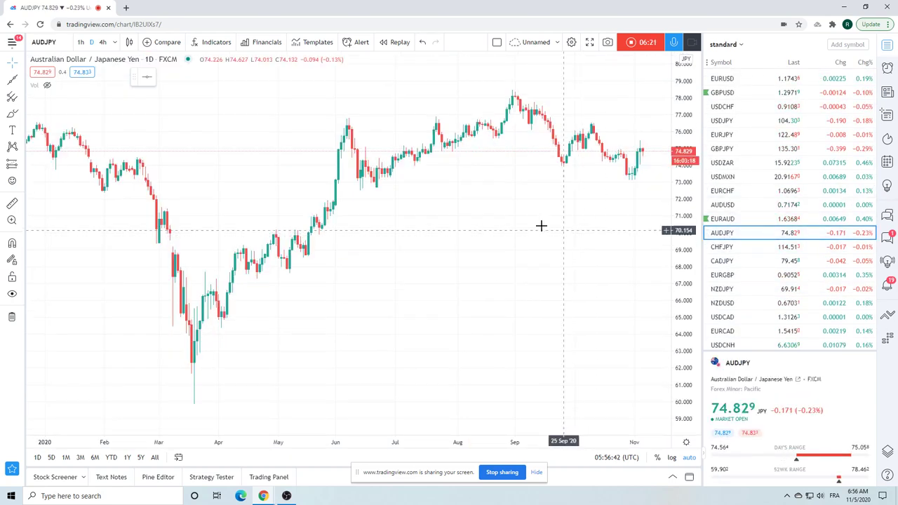
pyautogui.scroll(3, 484, 217)
pyautogui.scroll(3, 484, 217)
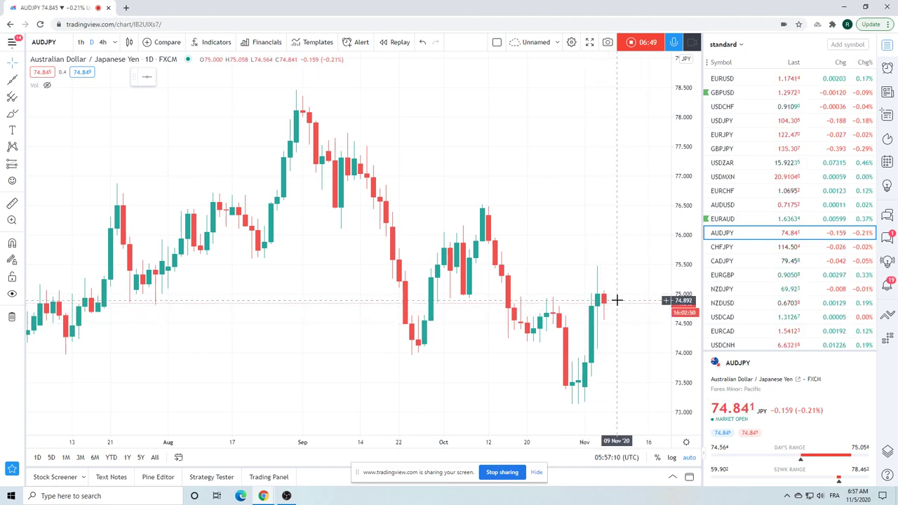
pyautogui.scroll(-2, 617, 301)
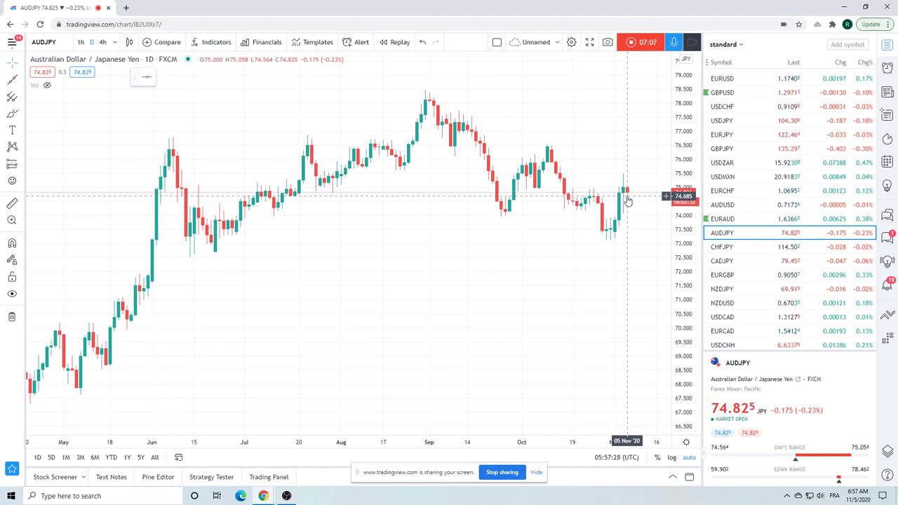
# Step: Select CADJPY in the watchlist to show its May–November 2020 daily chart
pyautogui.click(717, 263)
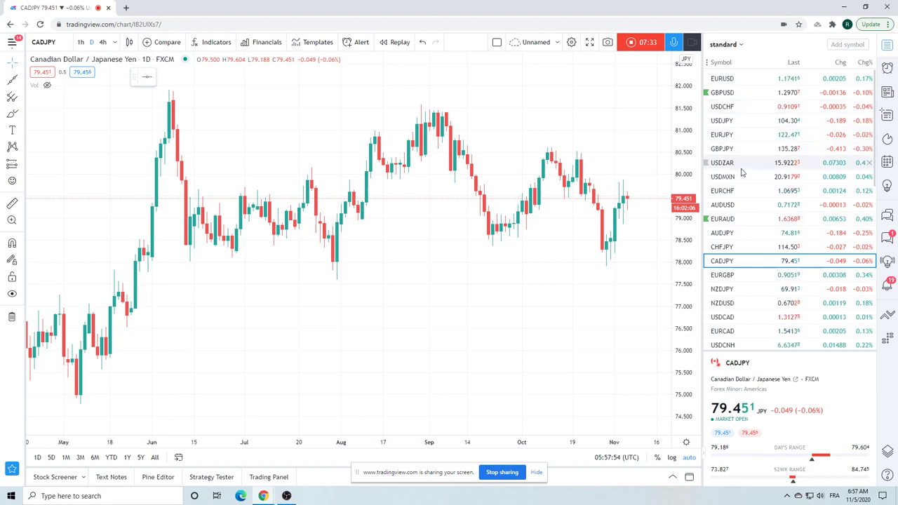
# Step: Select EURGBP in the watchlist, then scroll the watchlist further down
pyautogui.click(742, 276)
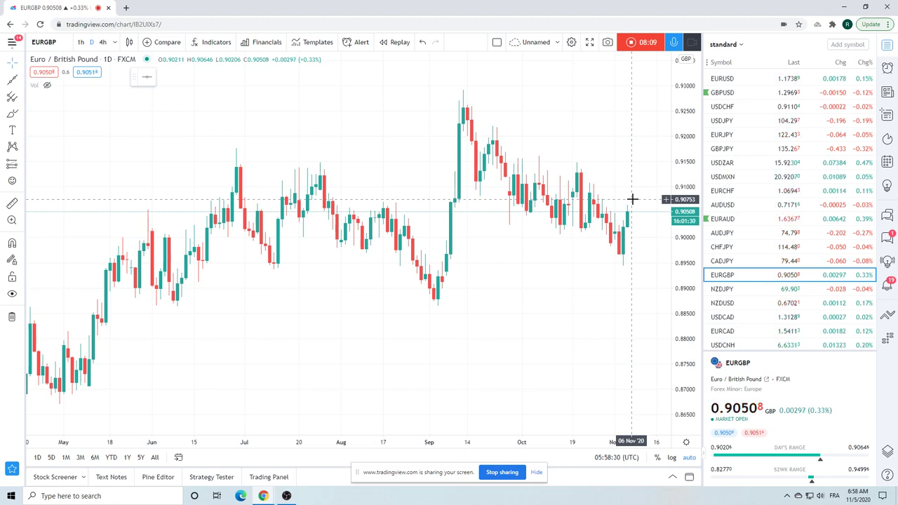
pyautogui.scroll(-3, 753, 166)
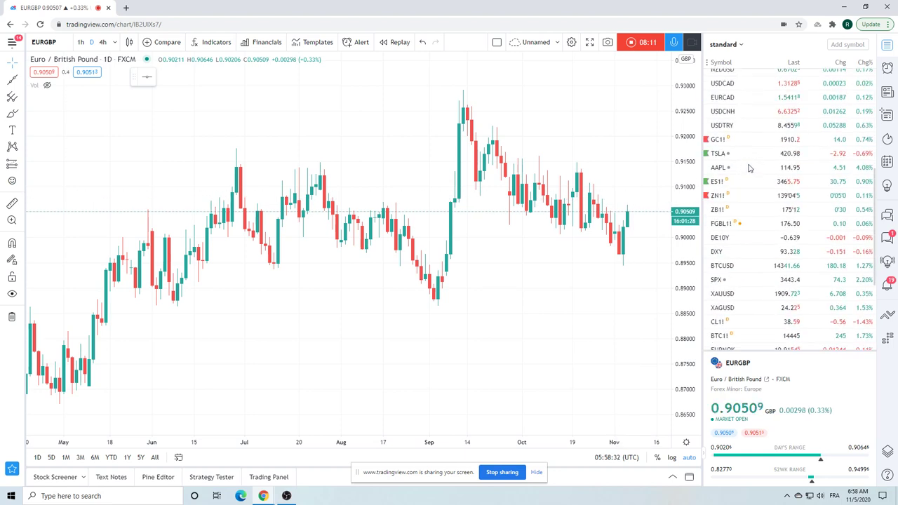
# Step: Load the ES1! S&P 500 E-mini Futures daily chart from the watchlist
pyautogui.click(725, 184)
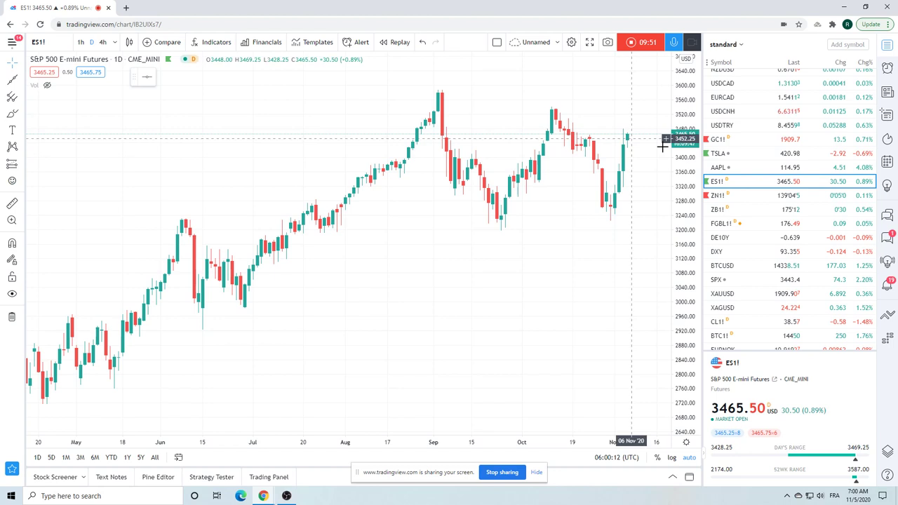
# Step: Switch to the ZB1! T-Bond Futures daily chart and zoom out to show its descending trendline
pyautogui.click(718, 212)
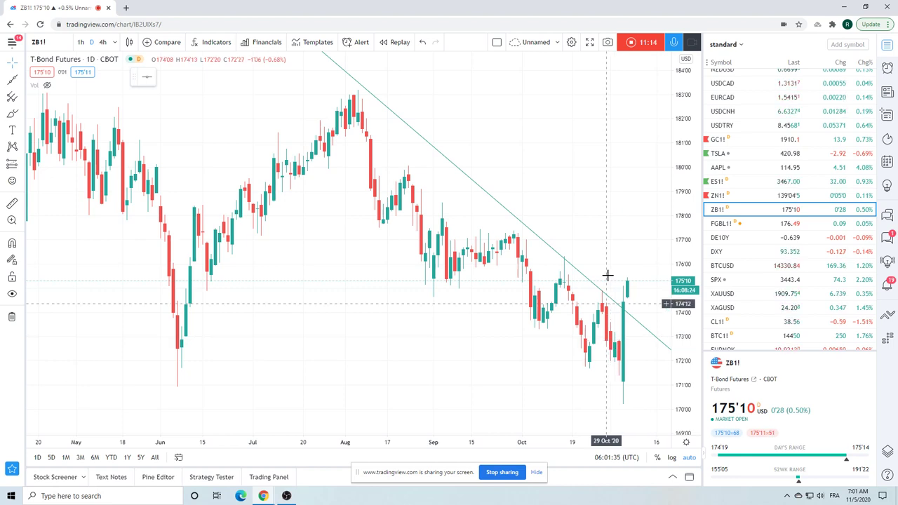
pyautogui.scroll(-2, 579, 191)
pyautogui.scroll(2, 467, 265)
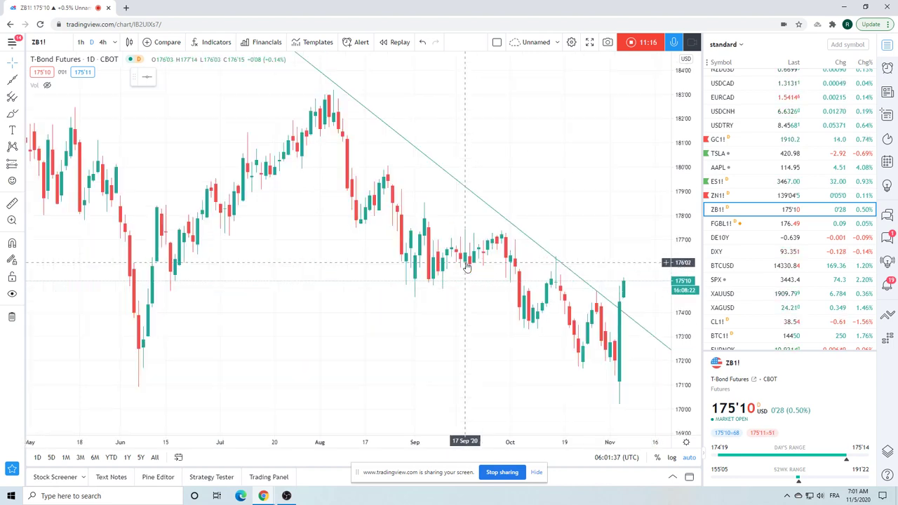